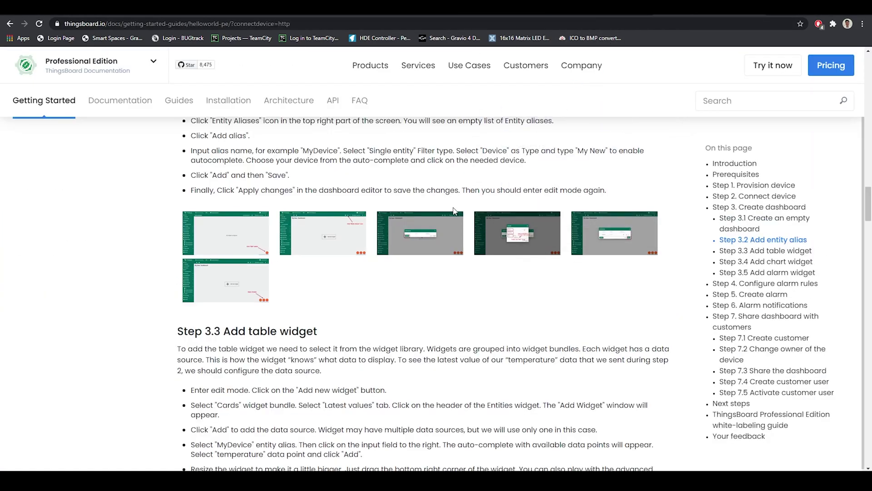
scroll(455, 209, up, 20)
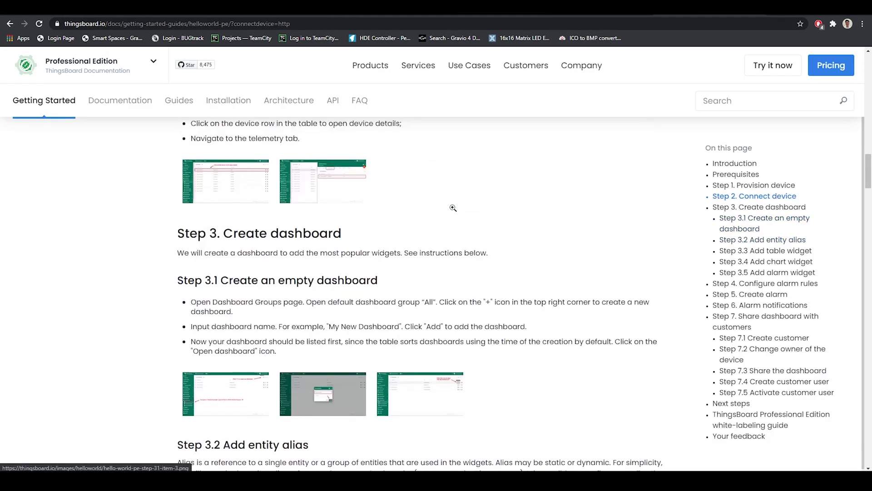
scroll(411, 260, down, 3)
click(373, 296)
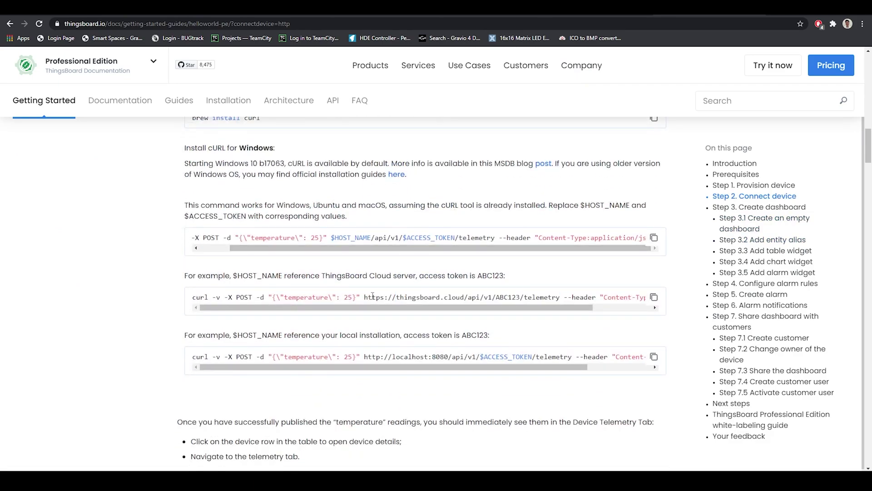
drag(396, 298, 560, 300)
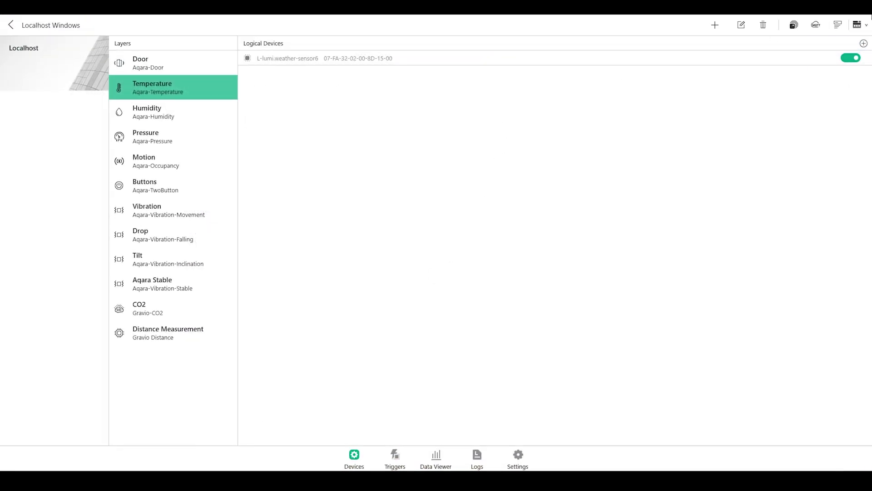
Step: Create a new action named PostTemperatureToThingsboard from the All Actions view
click(857, 26)
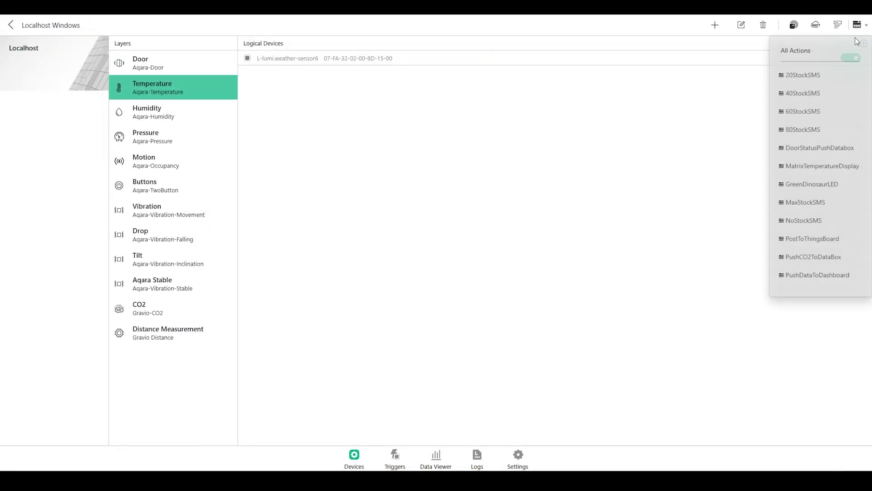
click(847, 50)
click(834, 25)
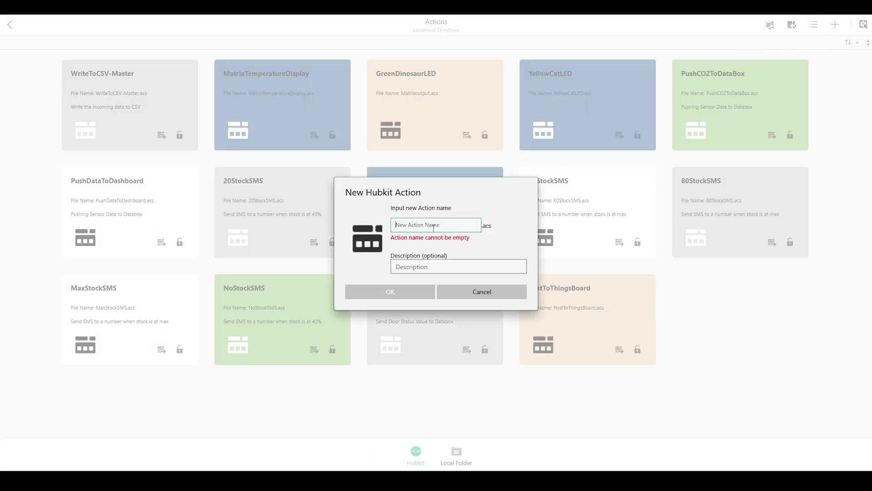
text(PostTemperatureTo)
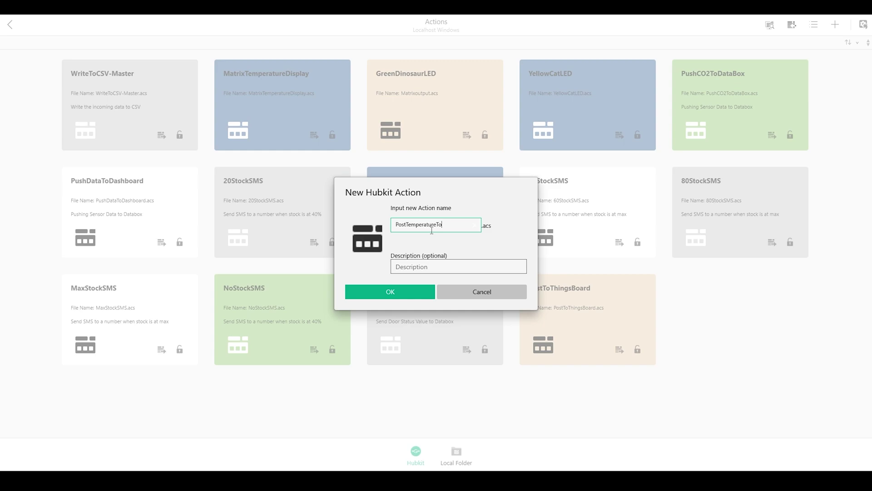
text(Thingsboard)
click(419, 297)
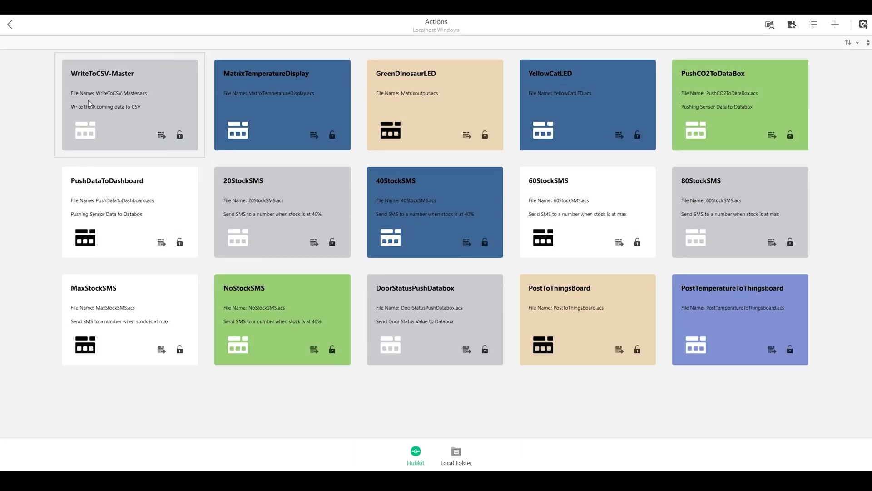
Step: Add an HTTP Request component as the action's first step
click(764, 330)
click(30, 100)
scroll(436, 227, down, 1)
click(394, 293)
Step: Set the HTTP Request method to POST and content type to application/json
click(531, 347)
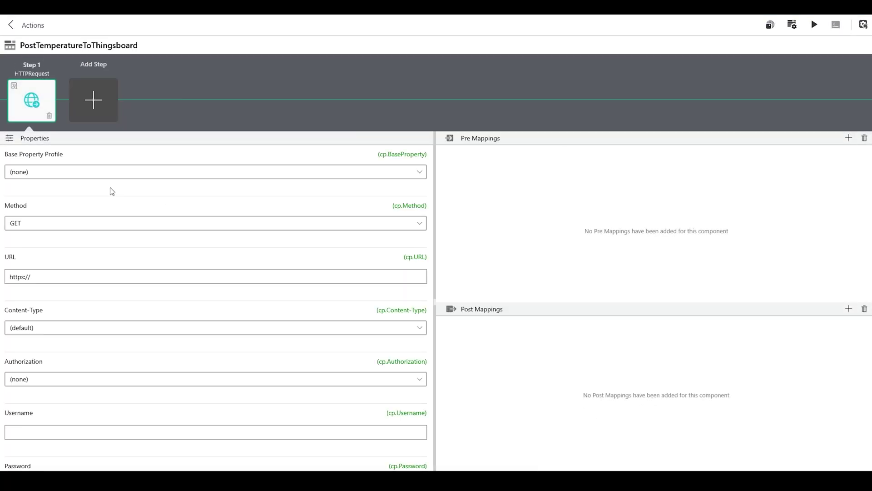
click(50, 227)
click(54, 240)
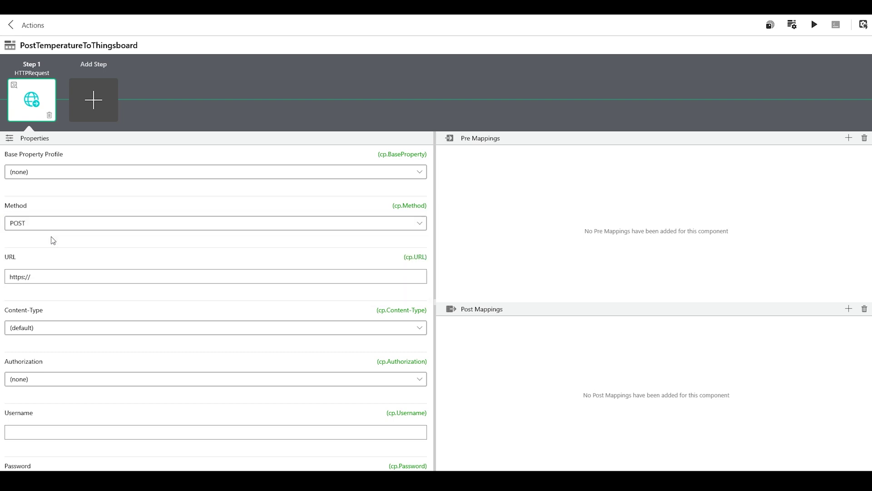
click(59, 328)
click(419, 327)
click(117, 343)
click(71, 296)
text(https://thingsboard.cloud/api/v1/ABC123/telemetry)
drag(126, 277, 104, 276)
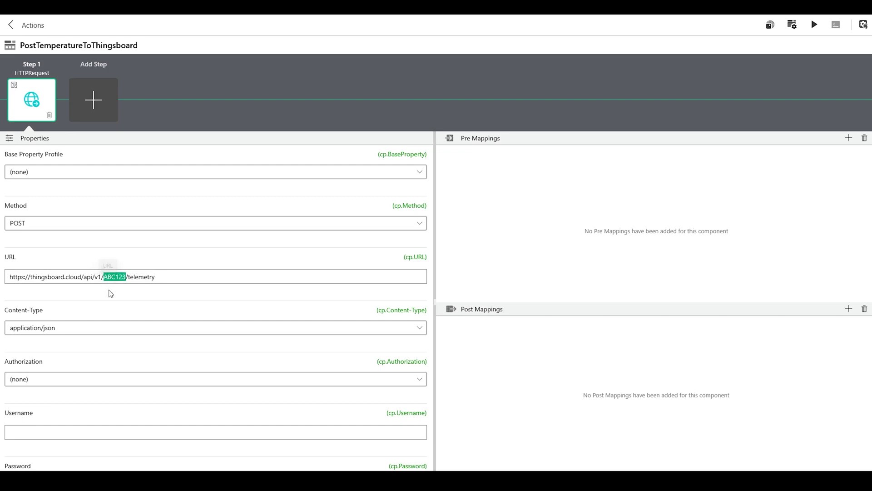
key(alt+Tab)
key(ctrl+a)
key(ctrl+c)
key(alt+Tab)
drag(104, 277, 129, 279)
key(ctrl+v)
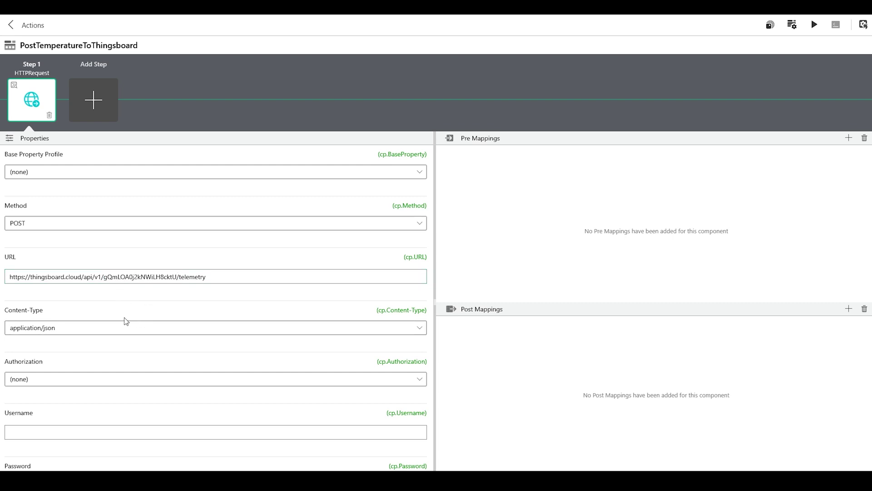
scroll(64, 384, down, 3)
scroll(64, 383, down, 6)
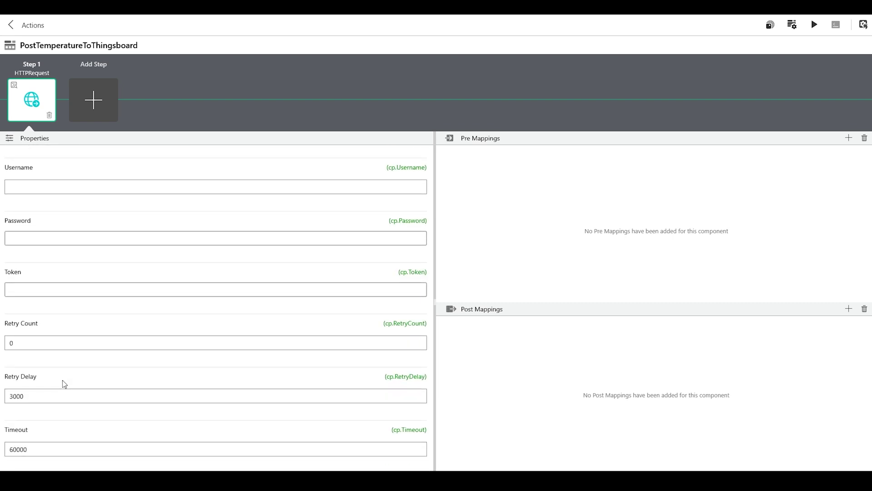
scroll(63, 384, up, 1)
scroll(64, 384, up, 8)
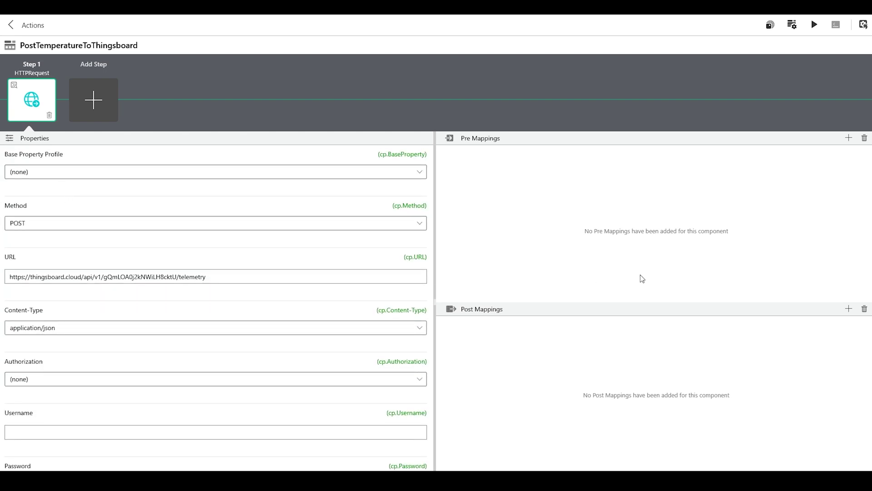
Step: Add a cv.Payload pre mapping and paste the docs' JSON array example as its value
click(846, 143)
text(cv.Payload)
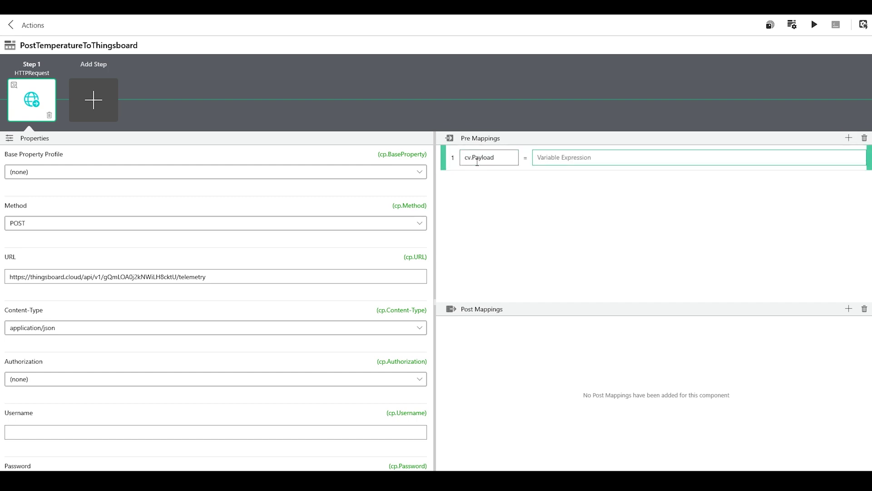
key(Tab)
text({)
key(BackSpace)
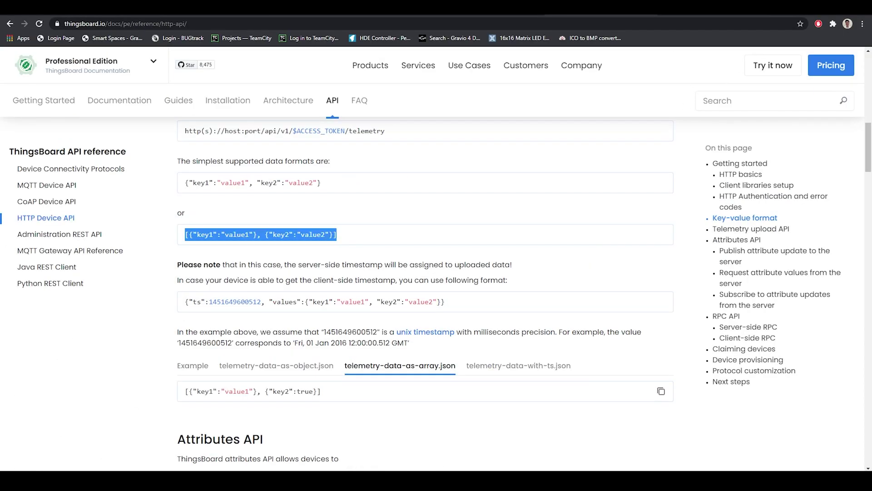
drag(338, 235, 187, 244)
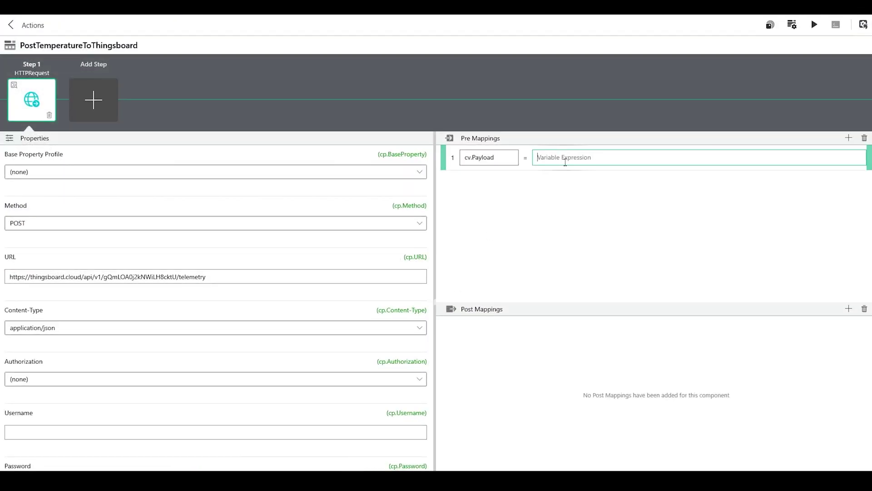
text([{"key1":"value1"}, {"key2":"value2"}])
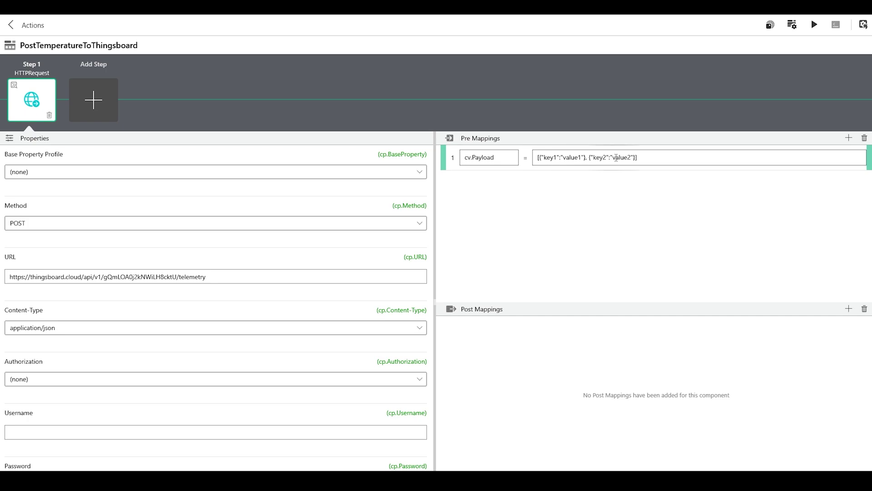
Step: Edit the mapping value down to [{"Temperature": tv.Data}]
drag(596, 160, 636, 160)
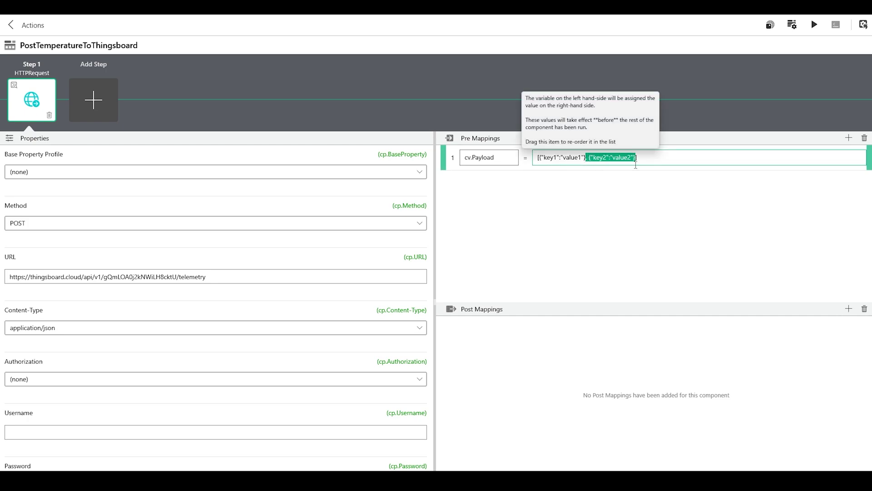
key(BackSpace)
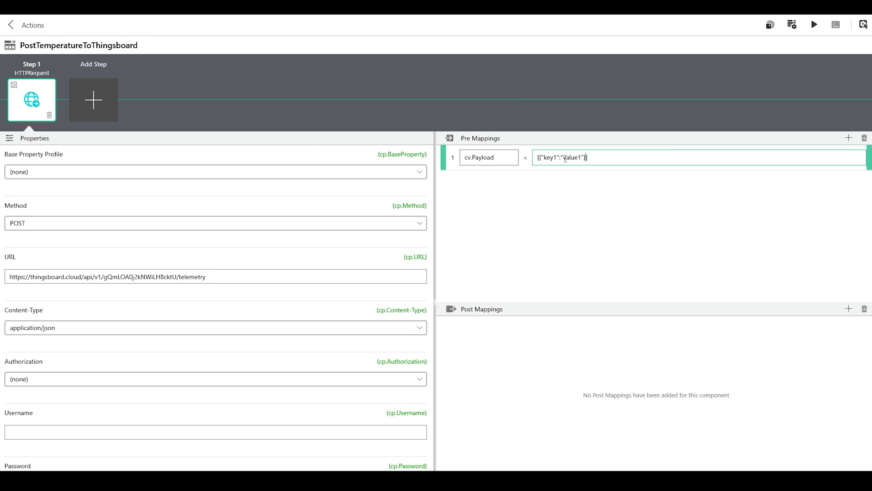
drag(562, 158, 585, 159)
key(BackSpace)
text(tv.Data)
click(554, 158)
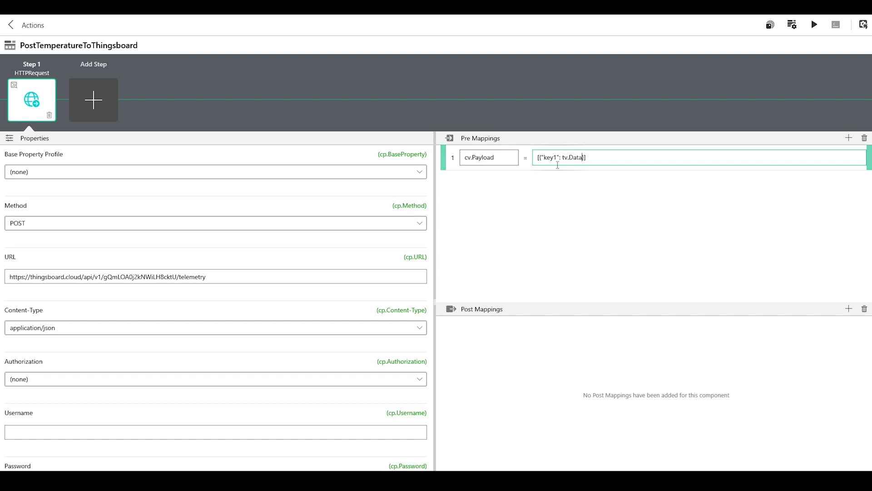
key(BackSpace)
key(BackSpace)
key(BackSpace)
key(BackSpace)
text(Temperature)
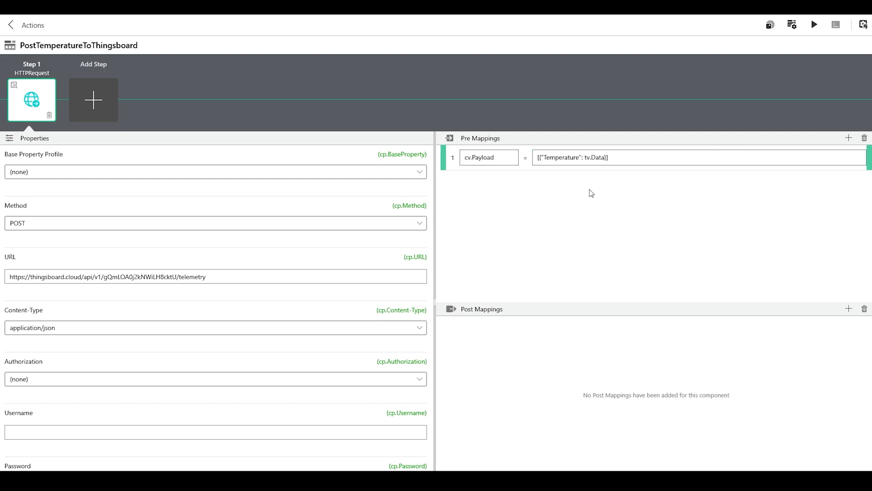
Step: Run the action and confirm it returns 200 Success
scroll(263, 308, down, 4)
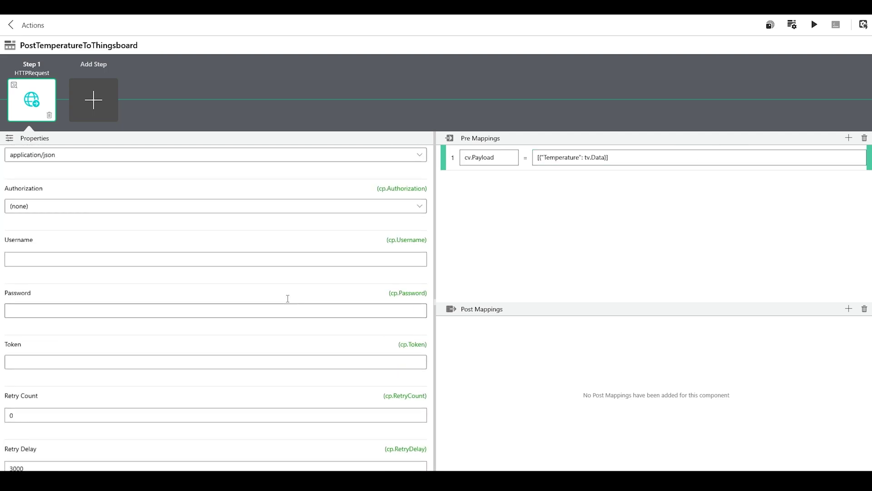
scroll(285, 302, up, 4)
click(824, 23)
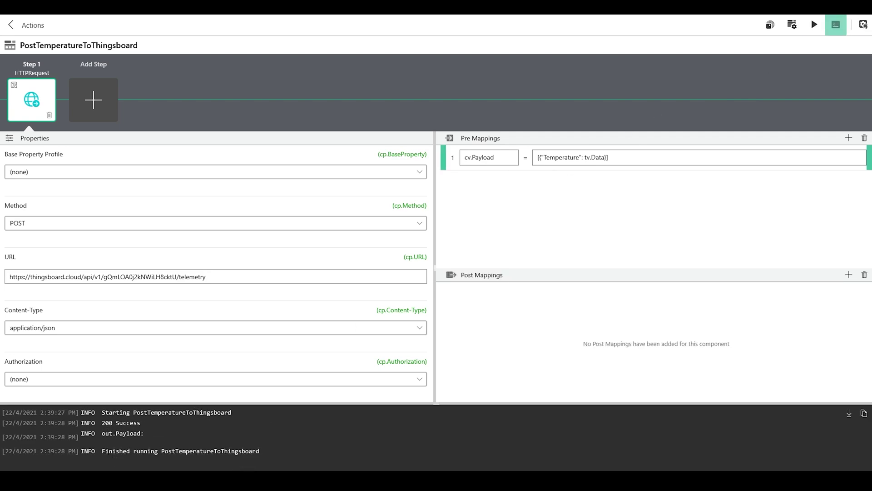
right_click(140, 414)
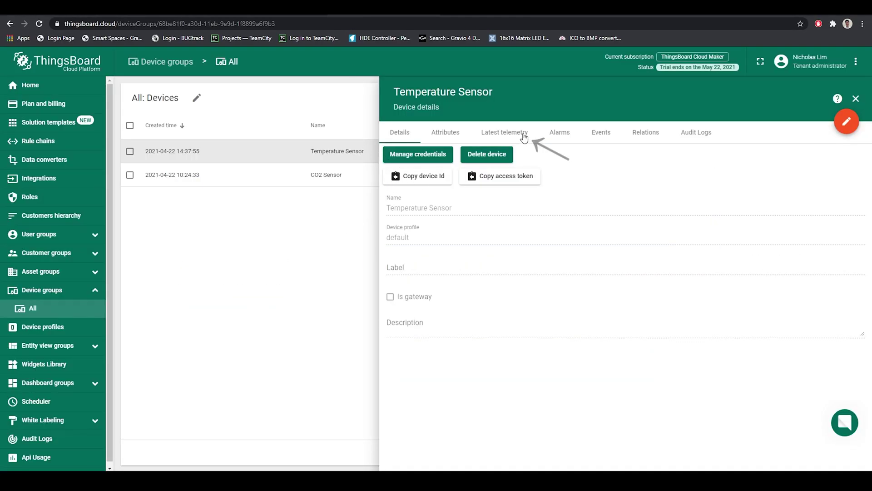
Step: Check the Temperature Sensor's latest Temperature value of 0, close its details, and return to Gravio Studio
click(521, 134)
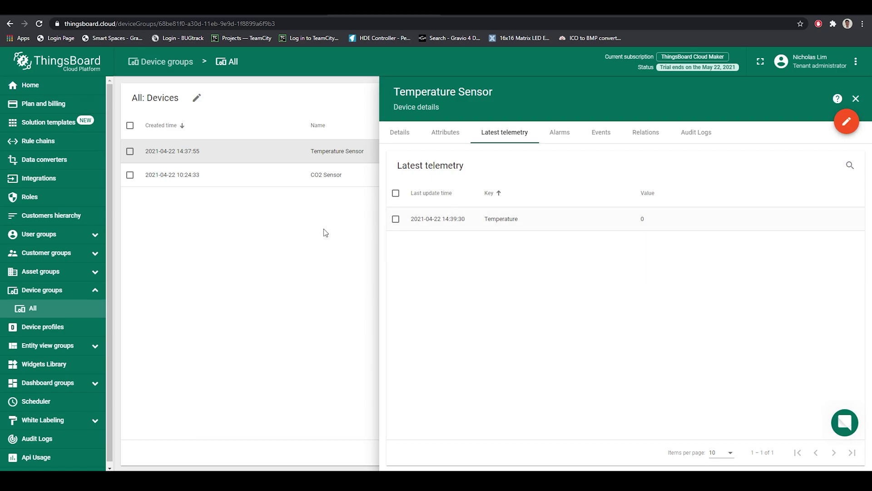
click(857, 98)
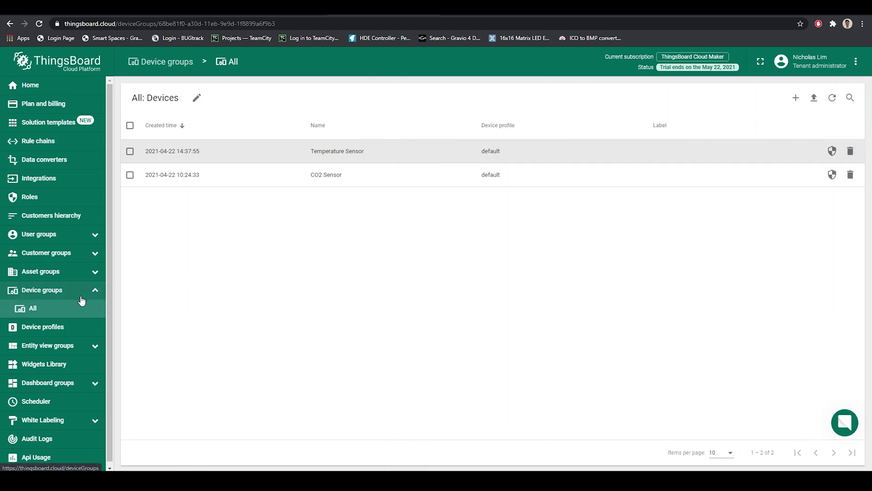
scroll(82, 302, down, 1)
mouse_move(189, 480)
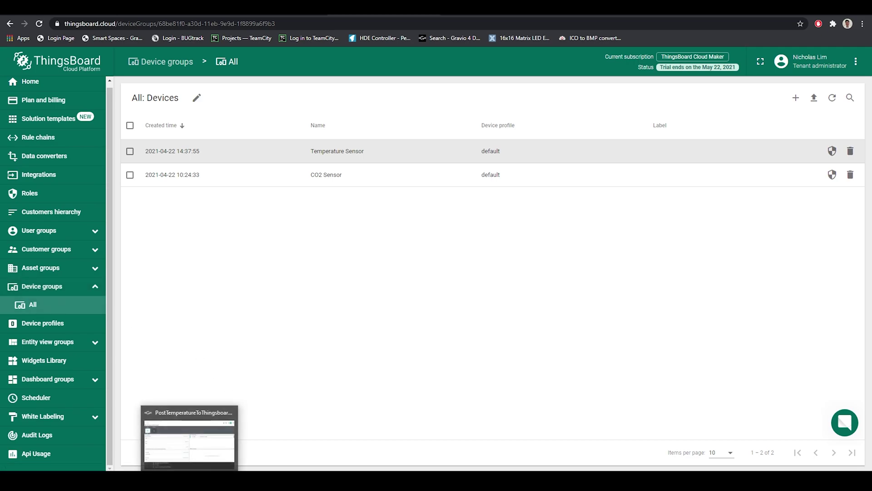
click(189, 439)
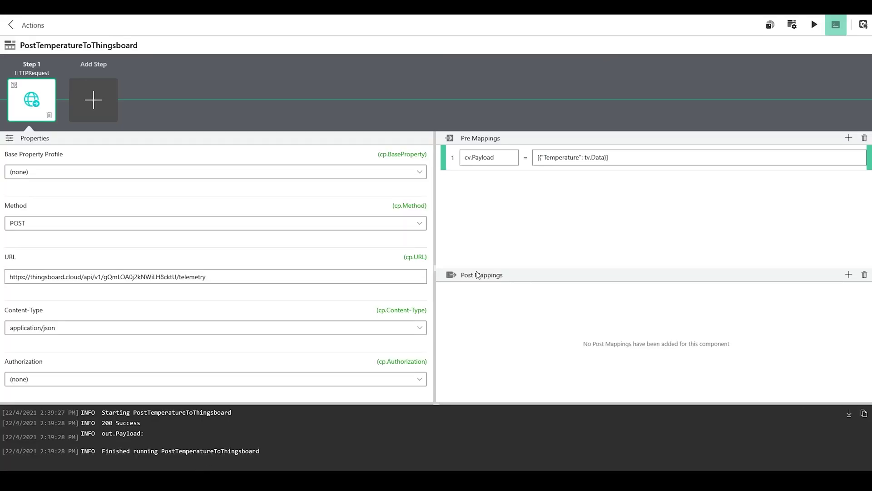
Step: Open the TemperatureChange trigger and review its timing, conditions and action settings
click(835, 24)
click(838, 69)
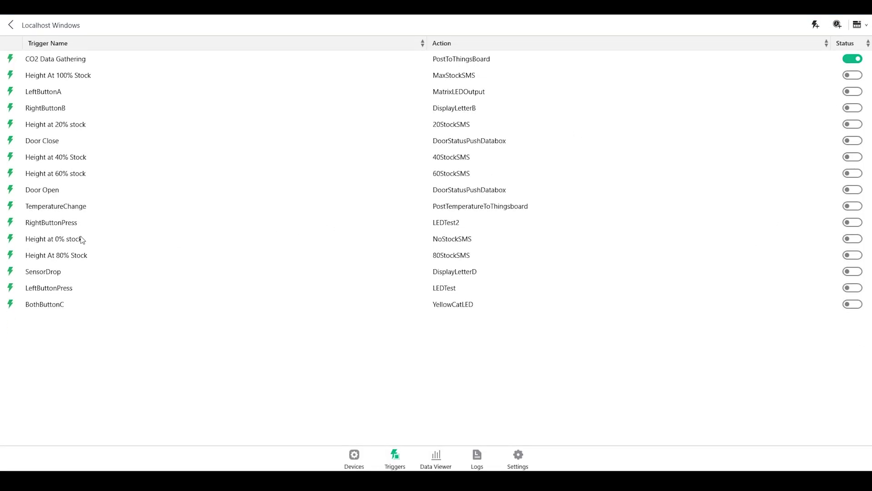
click(27, 205)
double_click(482, 209)
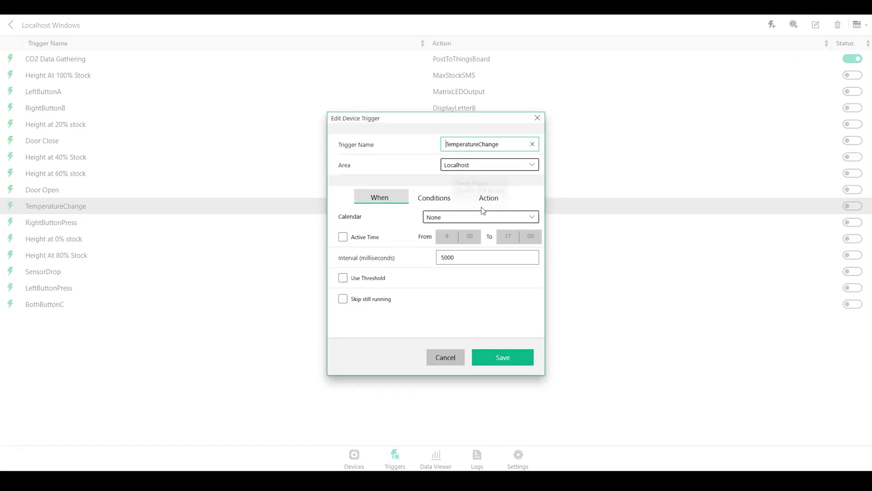
click(488, 198)
click(380, 197)
click(440, 197)
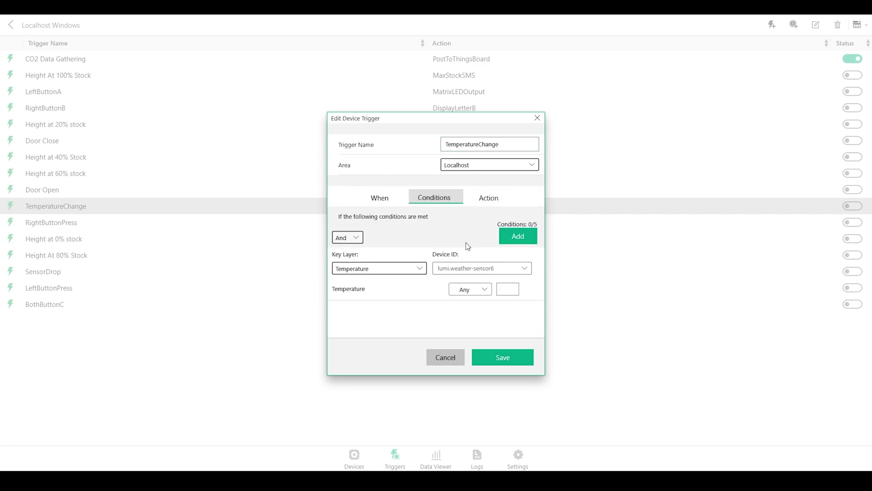
click(479, 196)
Step: Keep PostTemperatureToThingsboard as the trigger's action, save it, and switch the trigger on
click(474, 220)
click(472, 218)
click(509, 359)
click(852, 205)
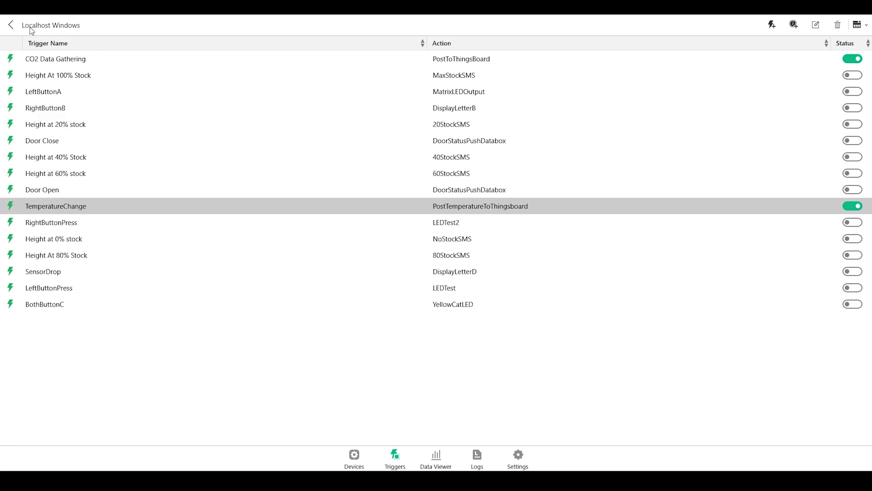
Step: Watch live sensor data in the Data Viewer, showing Aqara-Temperature at 29.31
click(11, 25)
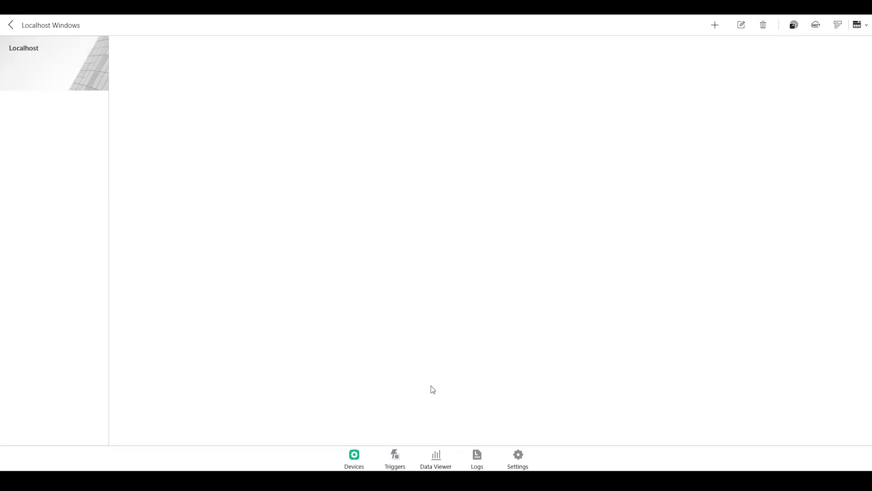
click(436, 458)
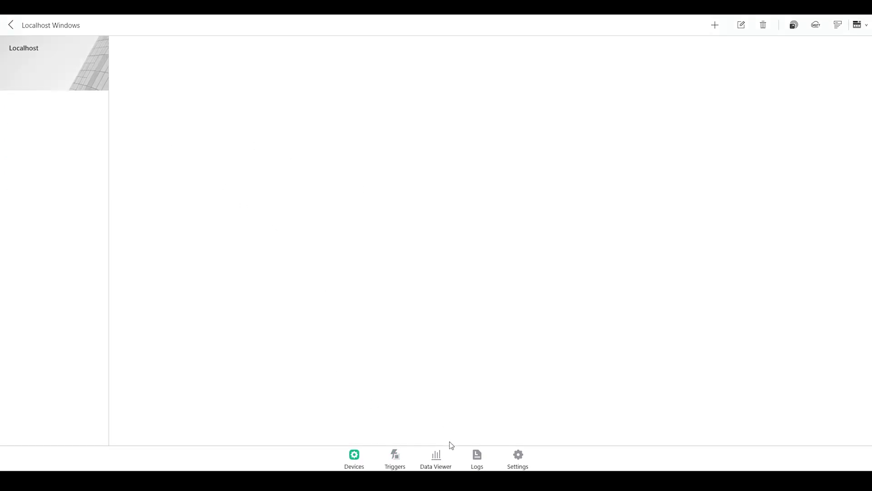
click(840, 27)
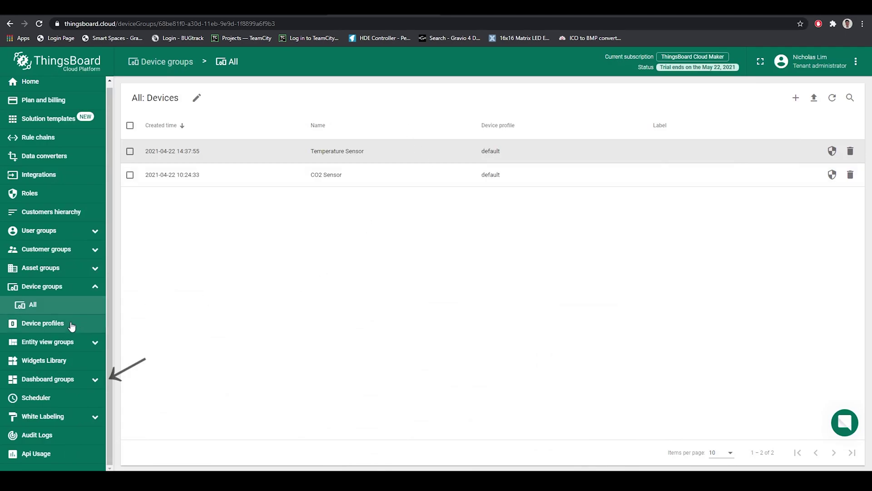
Step: Create the dashboard 'My Gravio Dashboard' under All dashboards and open it
click(66, 381)
click(59, 382)
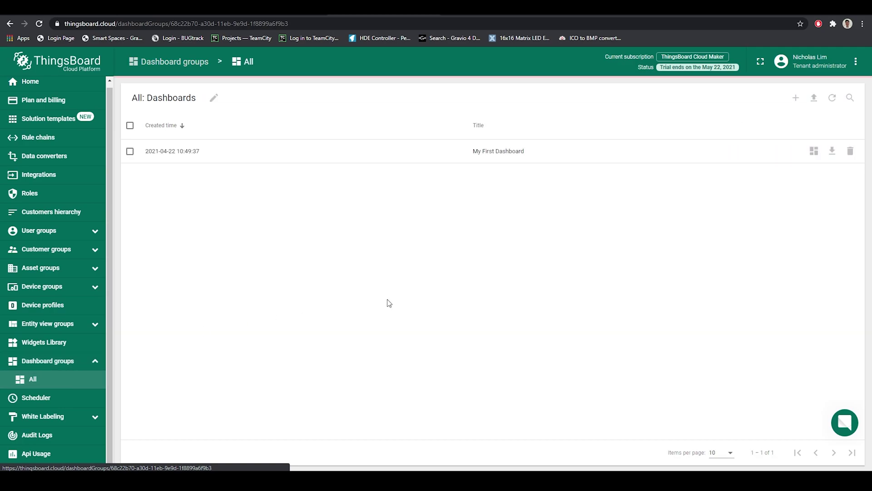
click(796, 97)
click(417, 242)
text(My Gravio Dashboard)
click(443, 284)
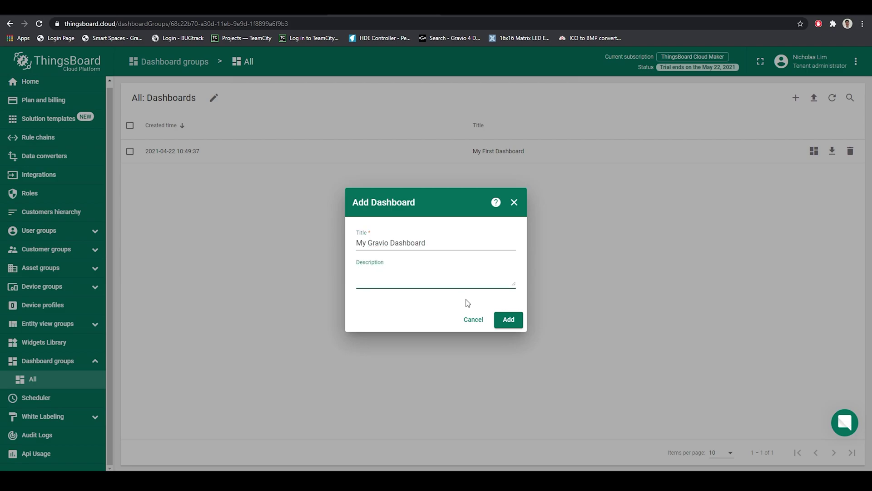
click(506, 319)
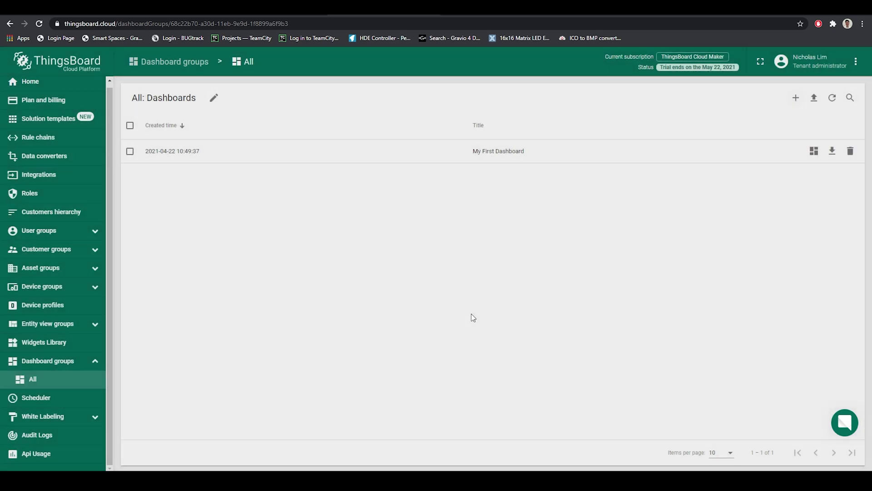
click(446, 154)
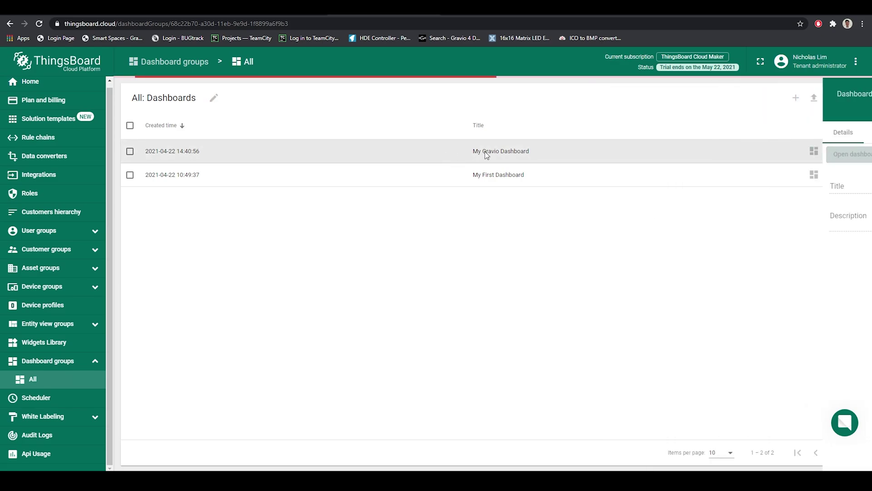
click(438, 160)
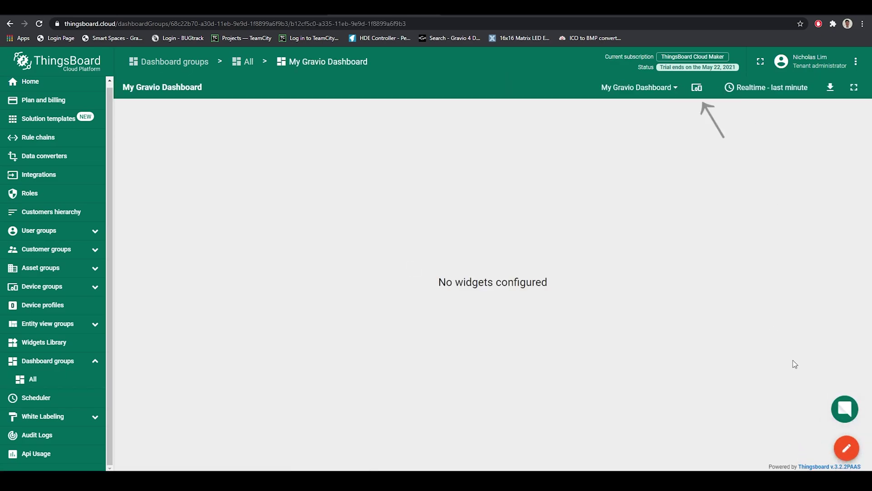
Step: Add a Temperature entity alias filtering a single Device, Temperature Sensor
click(846, 447)
click(682, 87)
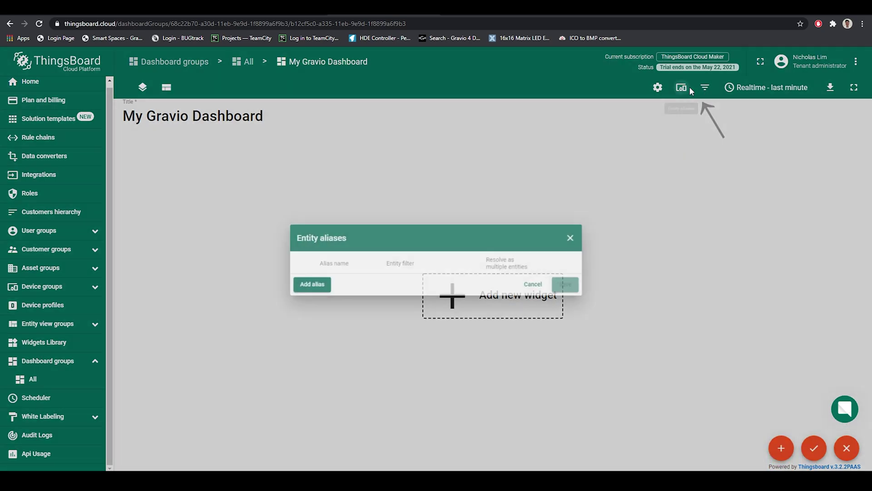
click(317, 286)
text(Temperature)
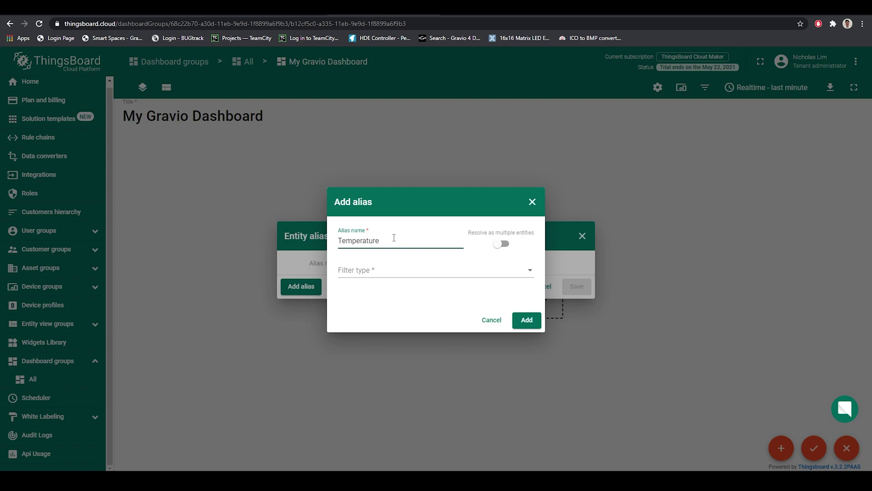
click(391, 273)
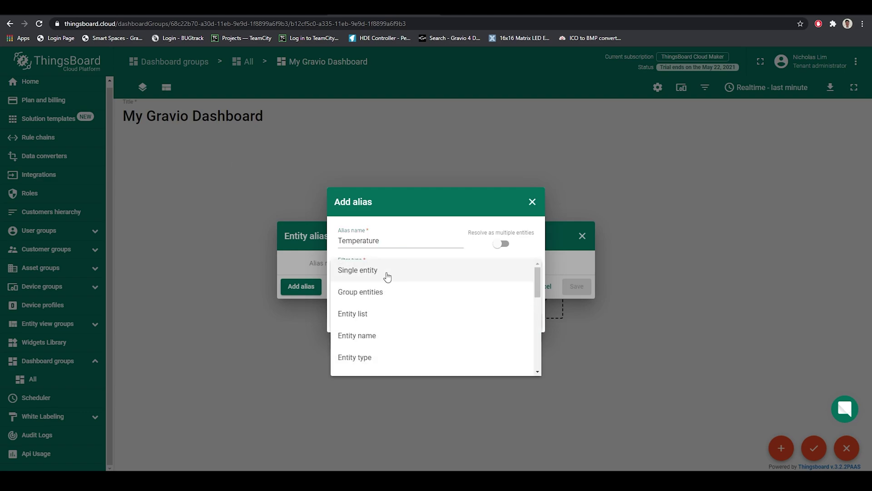
click(386, 276)
click(374, 284)
click(372, 286)
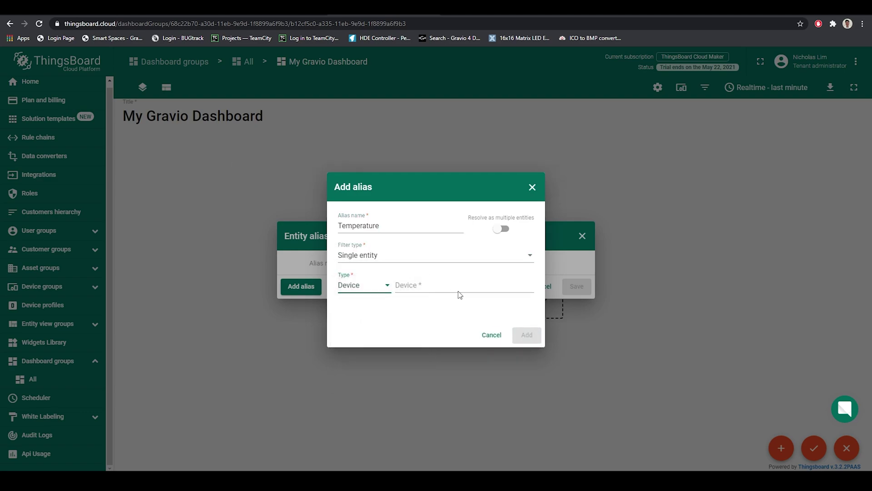
click(459, 293)
click(458, 319)
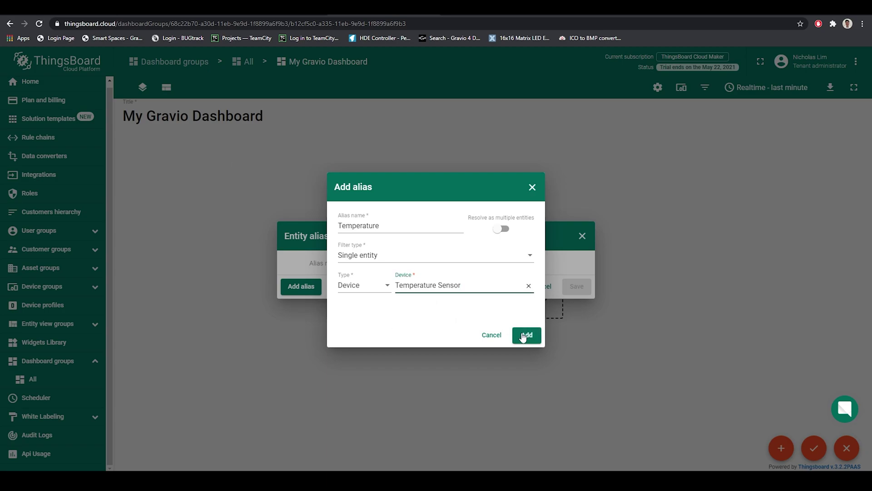
click(523, 335)
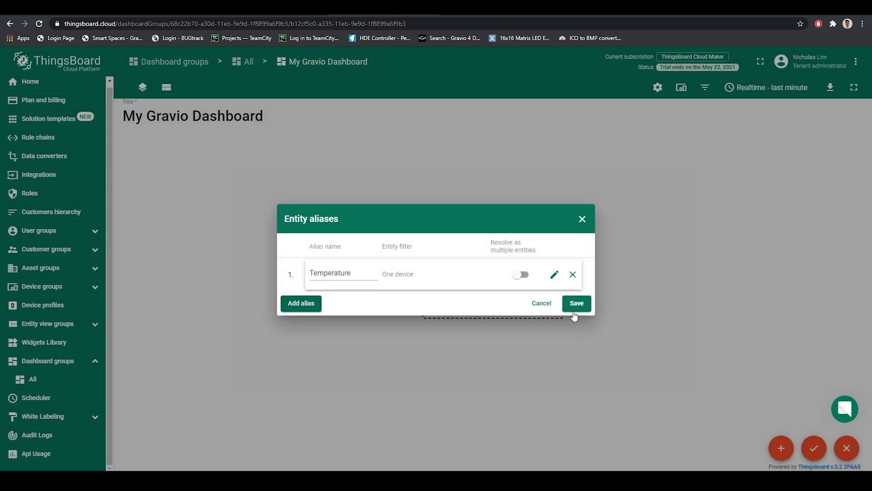
click(575, 302)
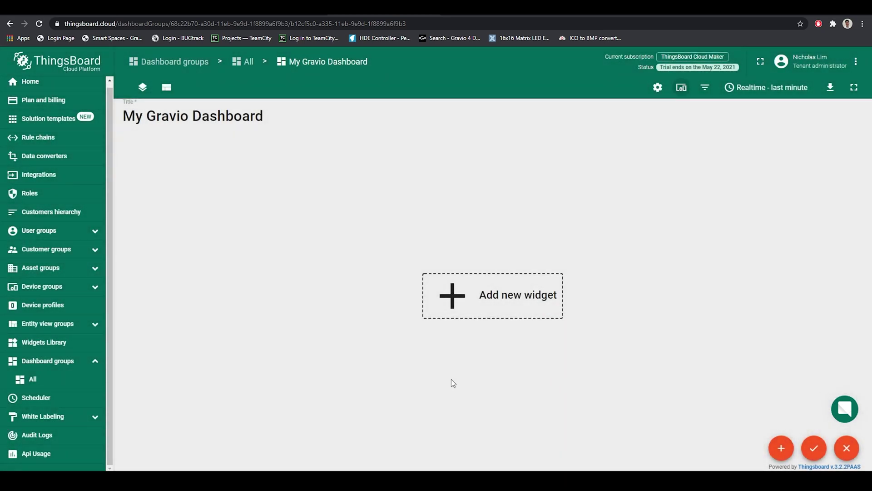
Step: Apply the alias changes and choose the Simple card widget from the Cards bundle
click(814, 447)
click(838, 447)
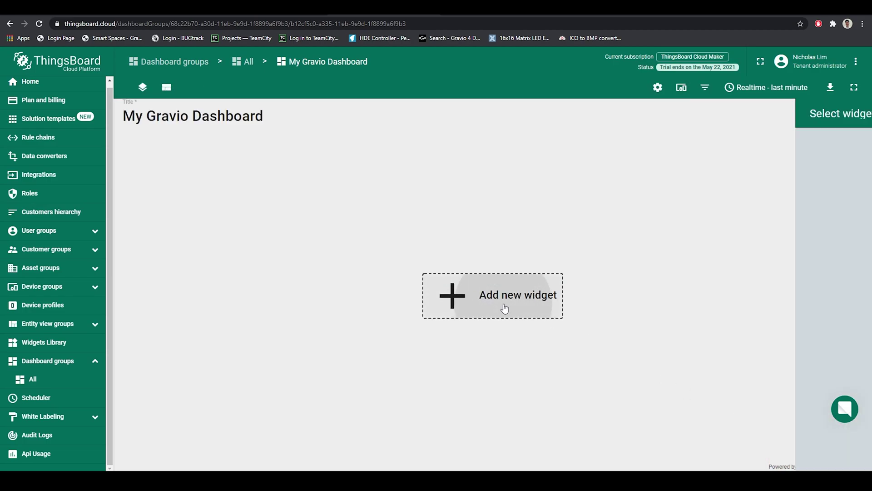
click(504, 305)
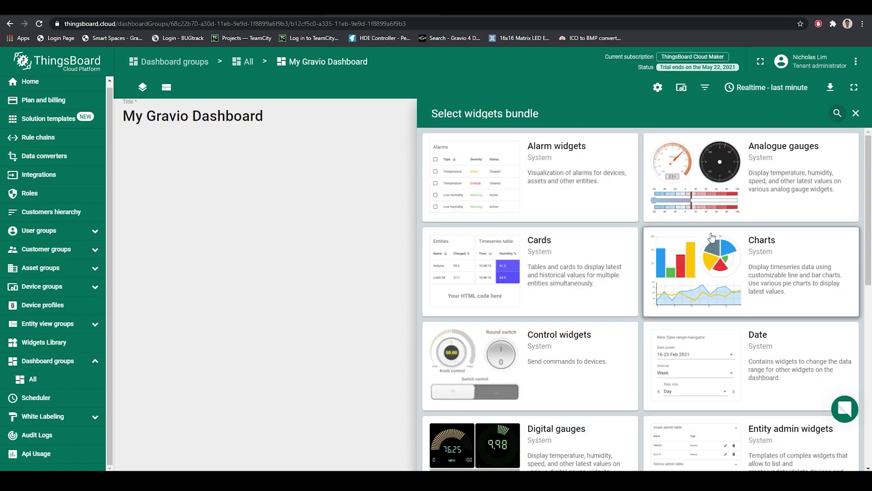
click(544, 266)
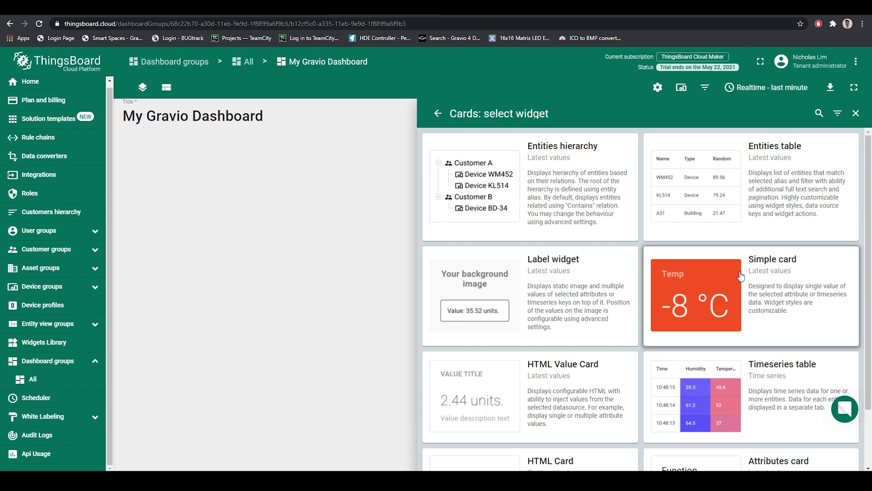
click(741, 276)
Step: Bind the Simple card to the Temperature alias and Temperature key, showing 30 °C
click(278, 208)
click(383, 237)
click(387, 245)
click(462, 241)
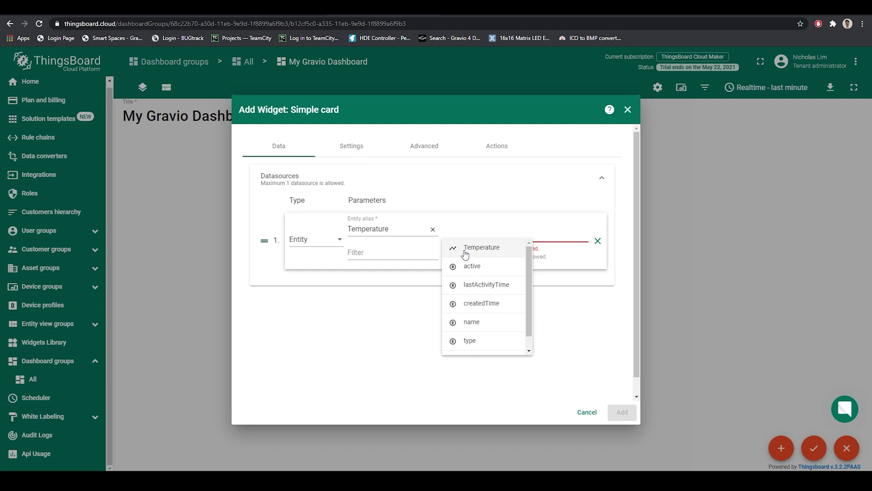
click(464, 255)
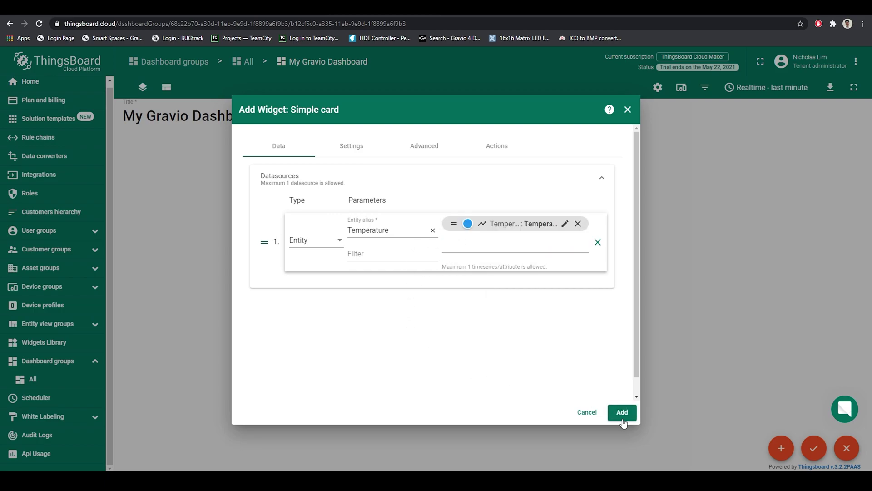
click(622, 418)
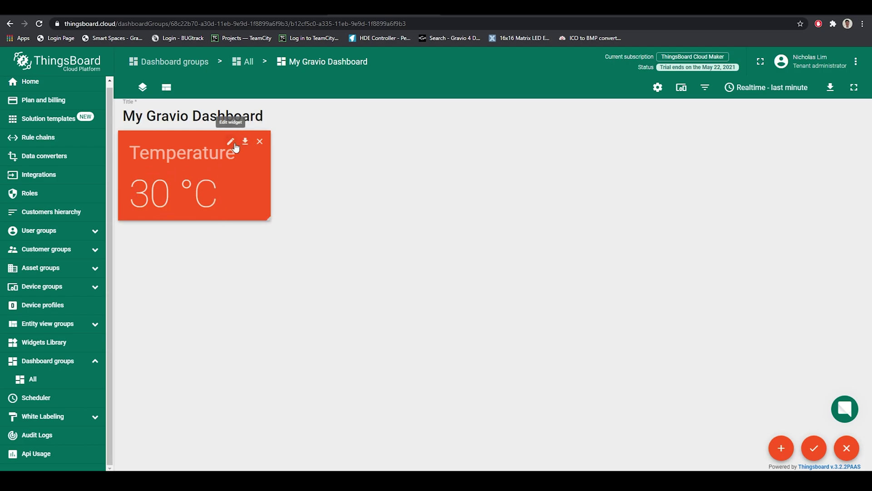
click(791, 447)
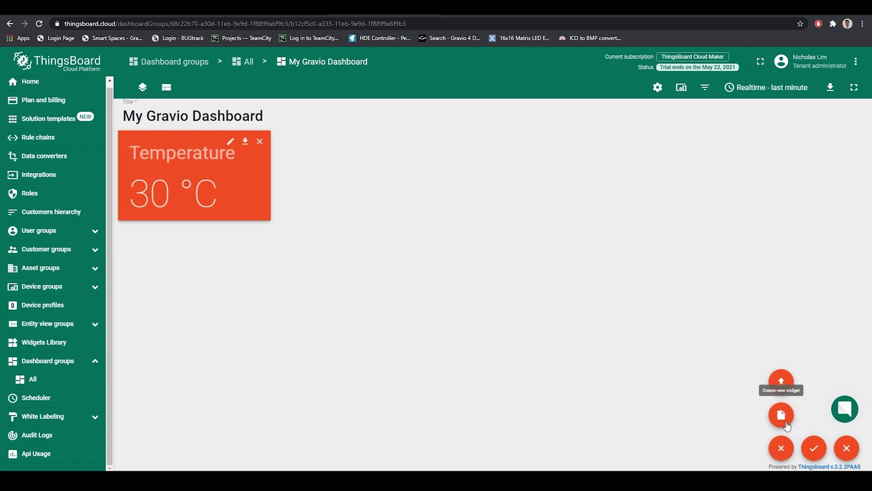
Step: Add a Timeseries Line Chart plotting the Temperature alias's Temperature timeseries
click(781, 448)
click(781, 448)
click(781, 415)
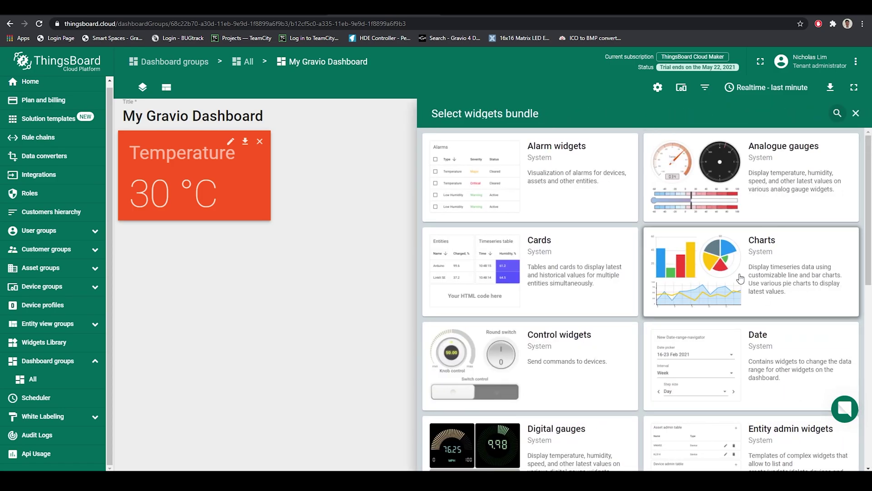
click(702, 264)
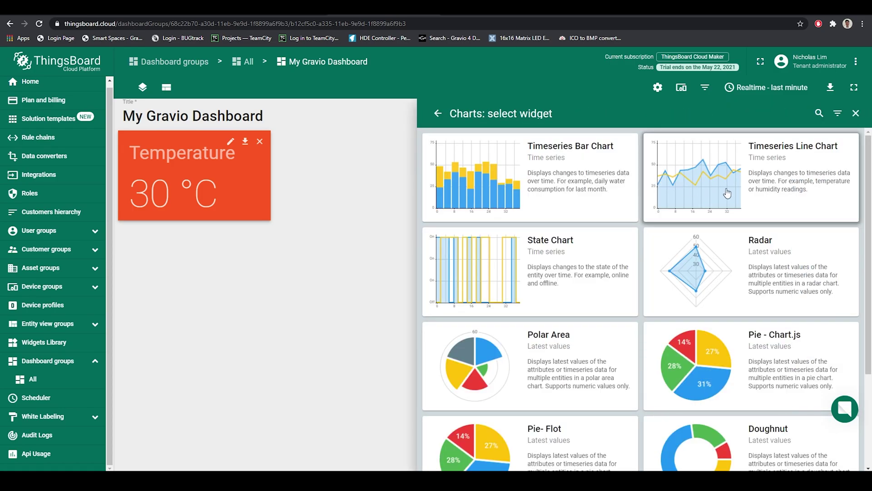
click(727, 193)
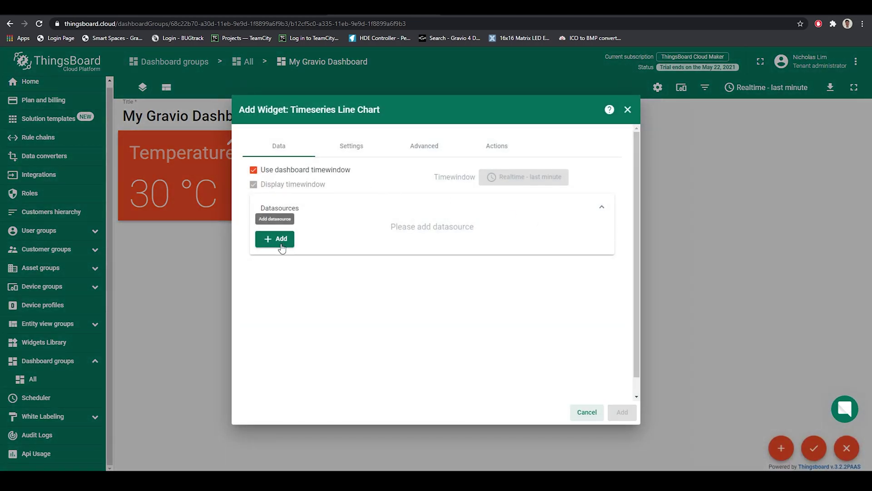
click(282, 248)
click(369, 272)
click(472, 271)
click(474, 280)
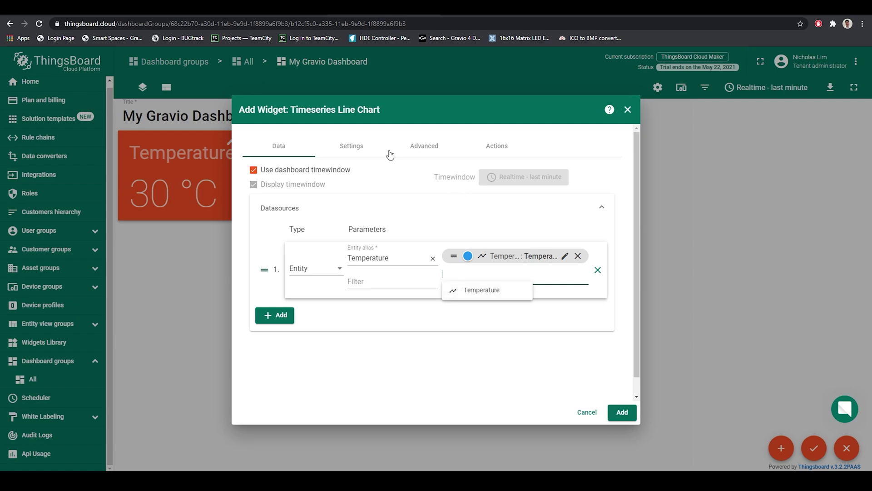
click(629, 413)
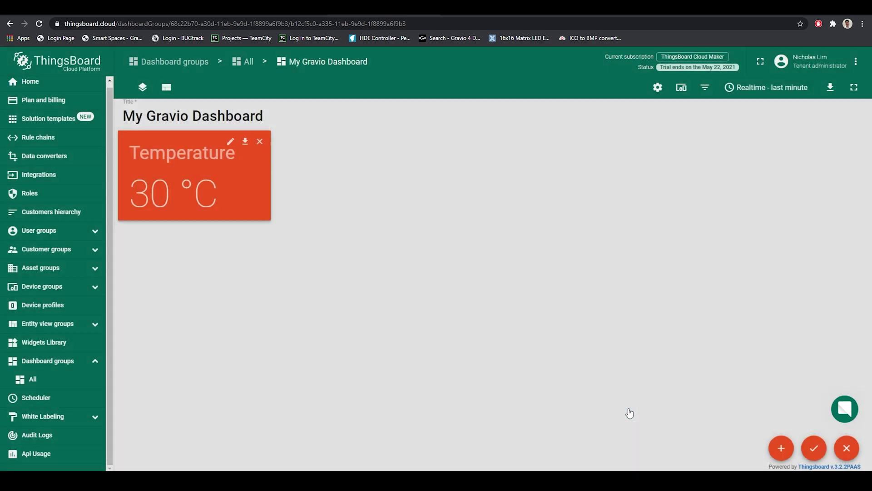
Step: Place the enlarged line chart beside the Temperature card and apply the layout changes
drag(290, 280, 443, 186)
drag(521, 282, 645, 407)
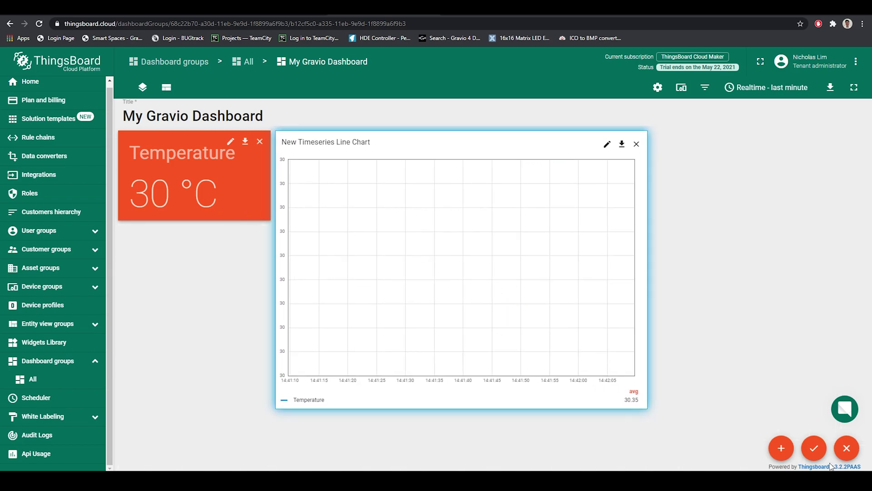
click(815, 449)
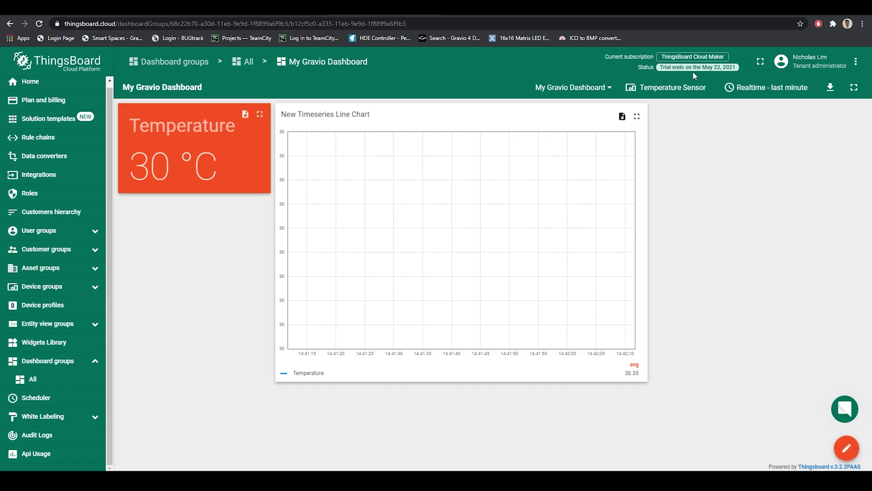
Step: Change the dashboard time window to Realtime – last 1 hour with aggregation set to None
click(740, 89)
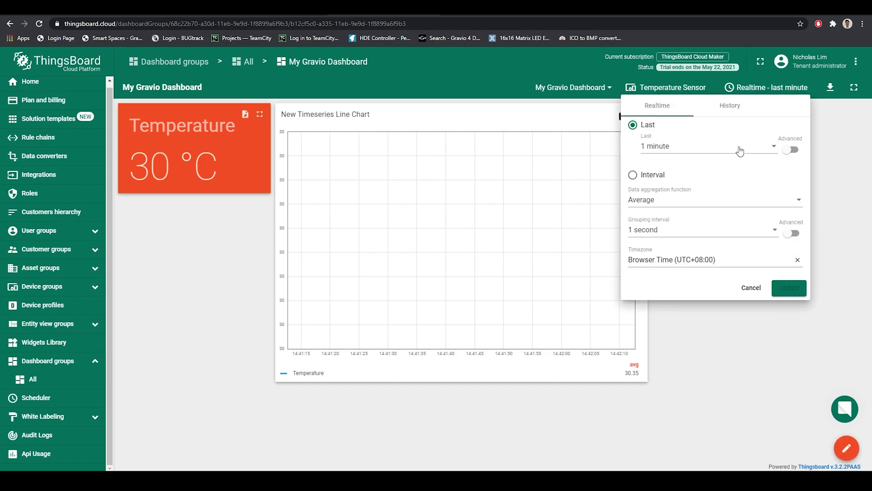
click(677, 156)
scroll(673, 168, down, 5)
scroll(664, 179, up, 3)
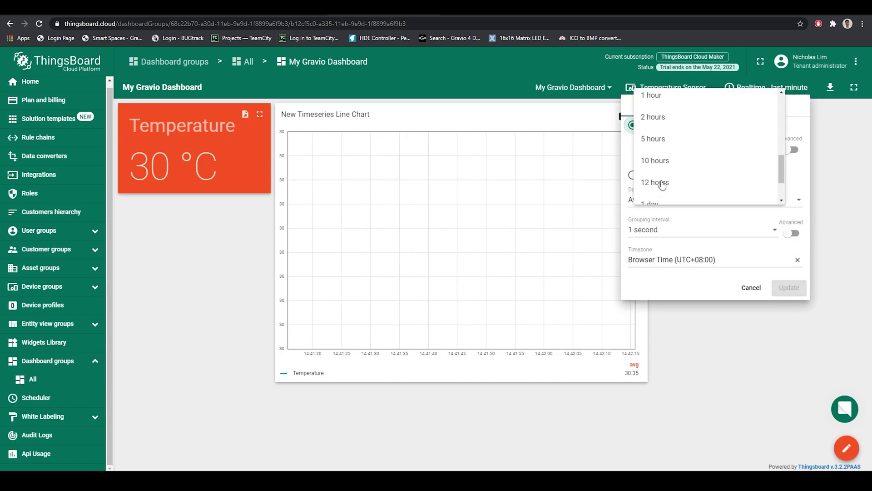
click(663, 144)
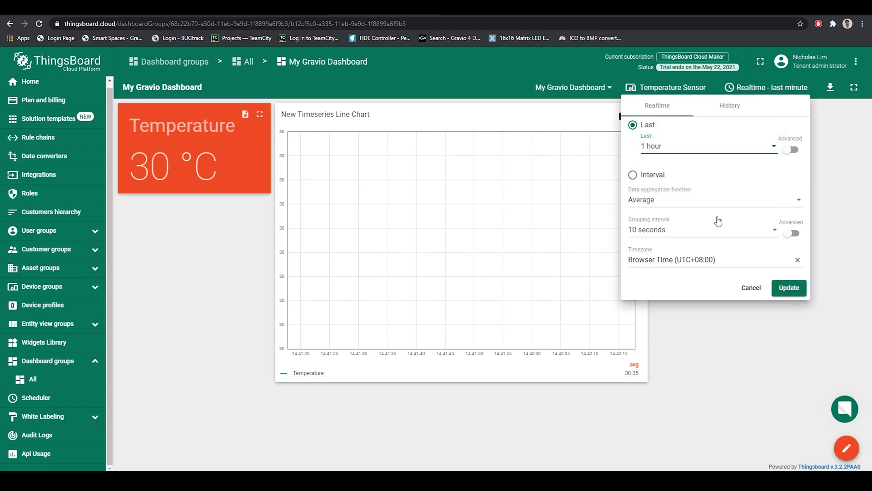
click(648, 200)
scroll(656, 245, down, 1)
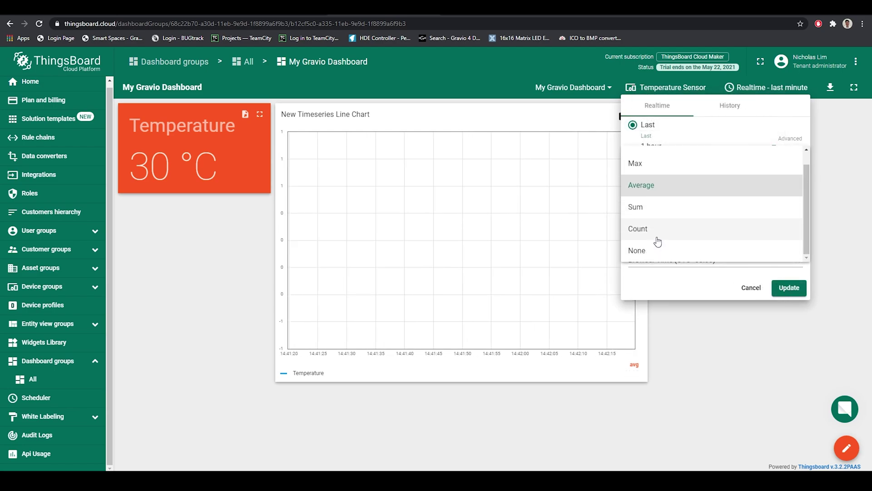
click(648, 246)
click(780, 288)
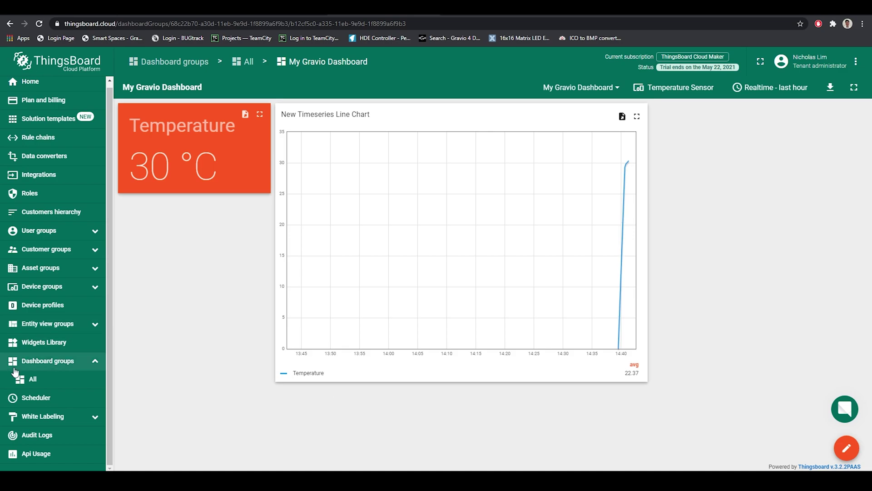
Step: Open My First Dashboard from the All dashboards group and switch it into edit mode
click(66, 367)
click(61, 379)
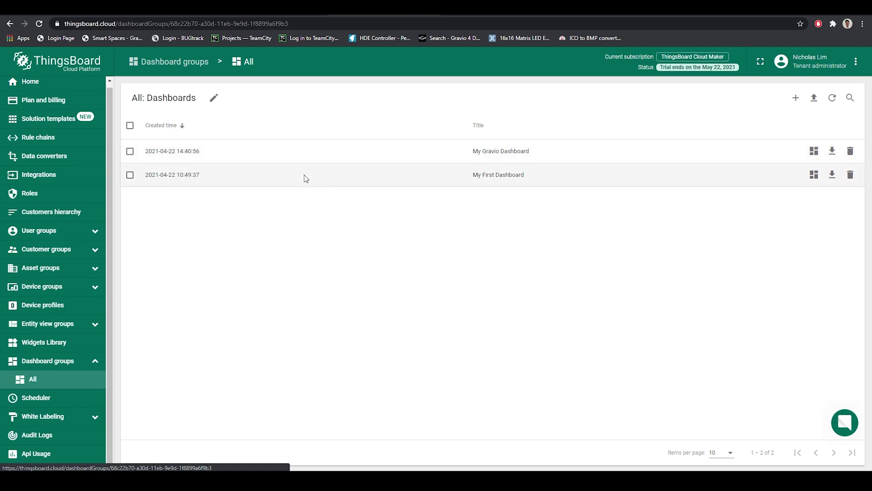
click(304, 175)
click(425, 155)
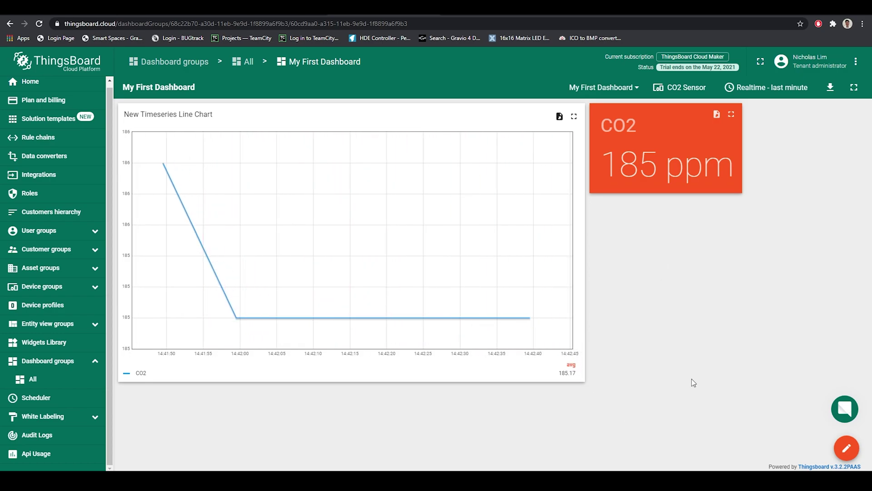
click(845, 443)
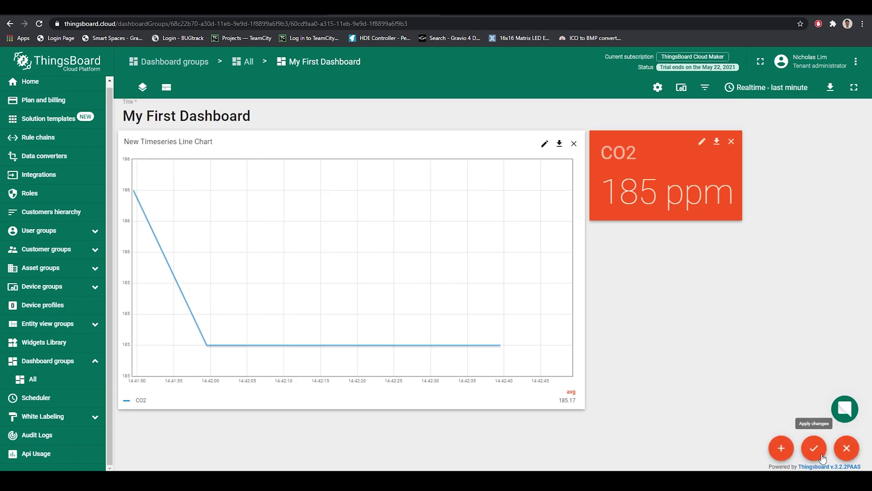
Step: Create a new Cards > Simple card widget and add one Entity datasource row without an alias
mouse_move(780, 447)
click(786, 419)
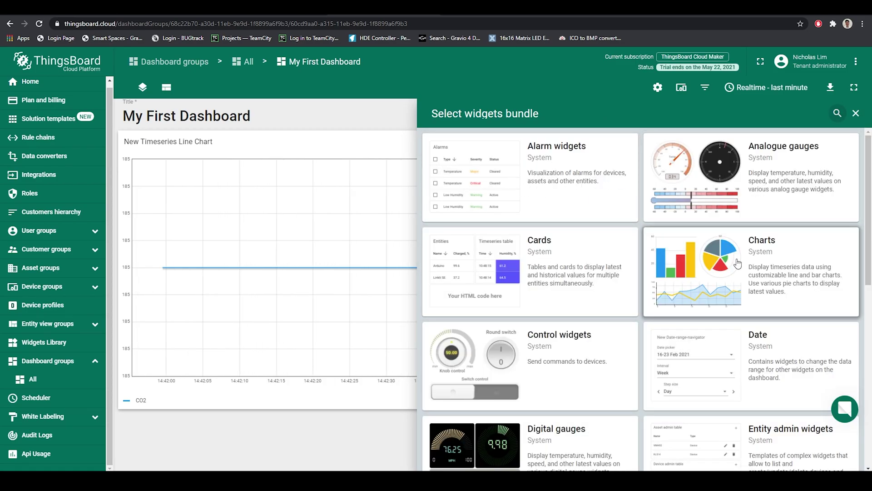
click(587, 272)
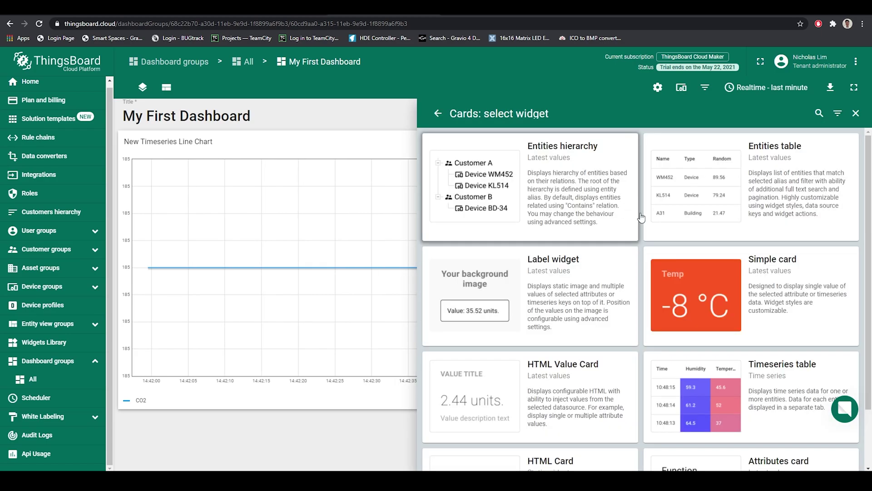
click(690, 290)
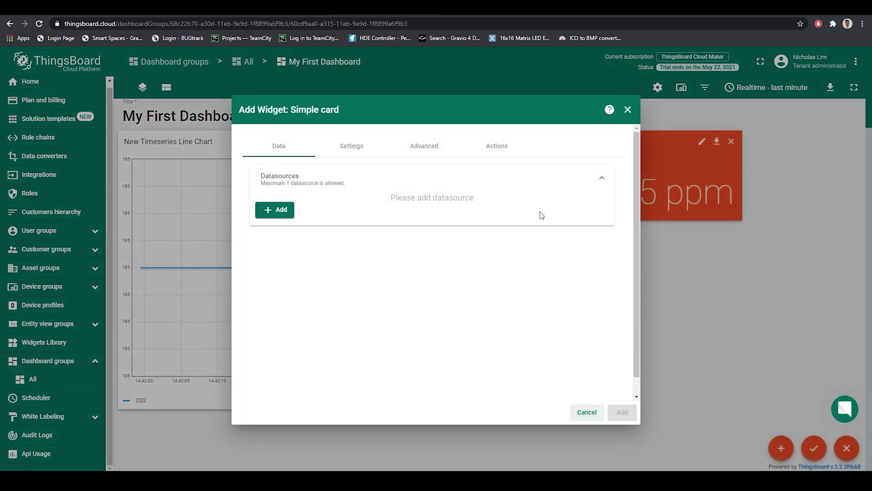
click(282, 210)
click(381, 229)
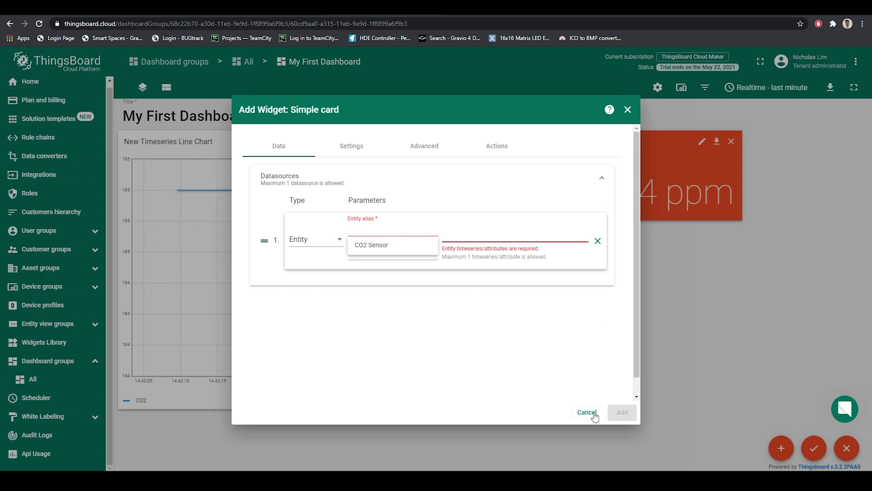
click(380, 255)
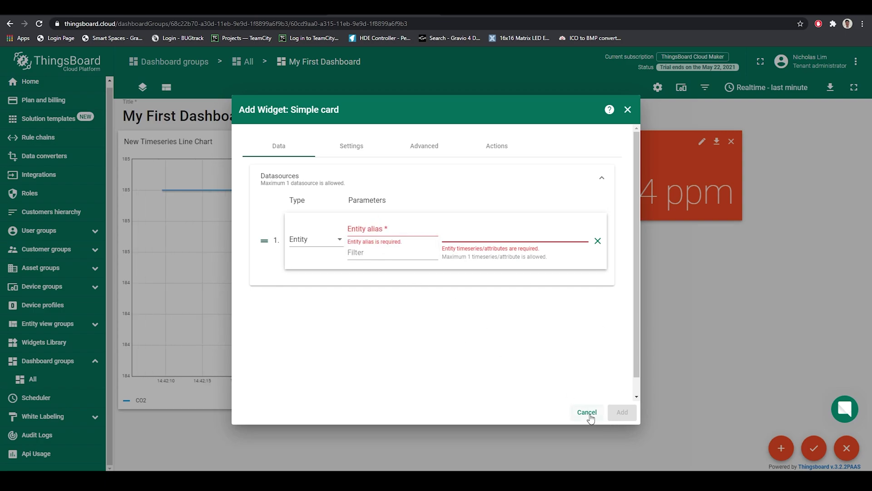